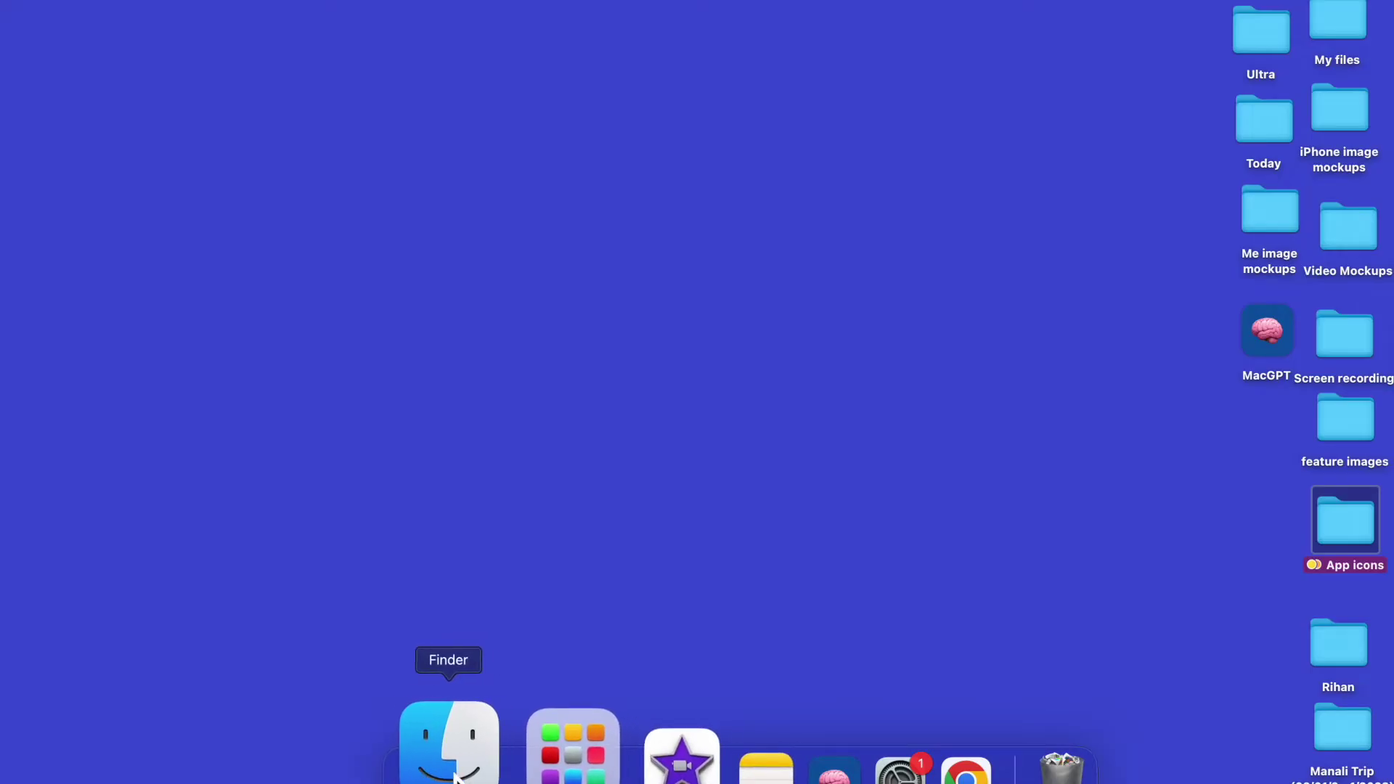
Open a Finder window on Recents and scroll the sidebar to Locations, where the iPhone is listed.
click(456, 776)
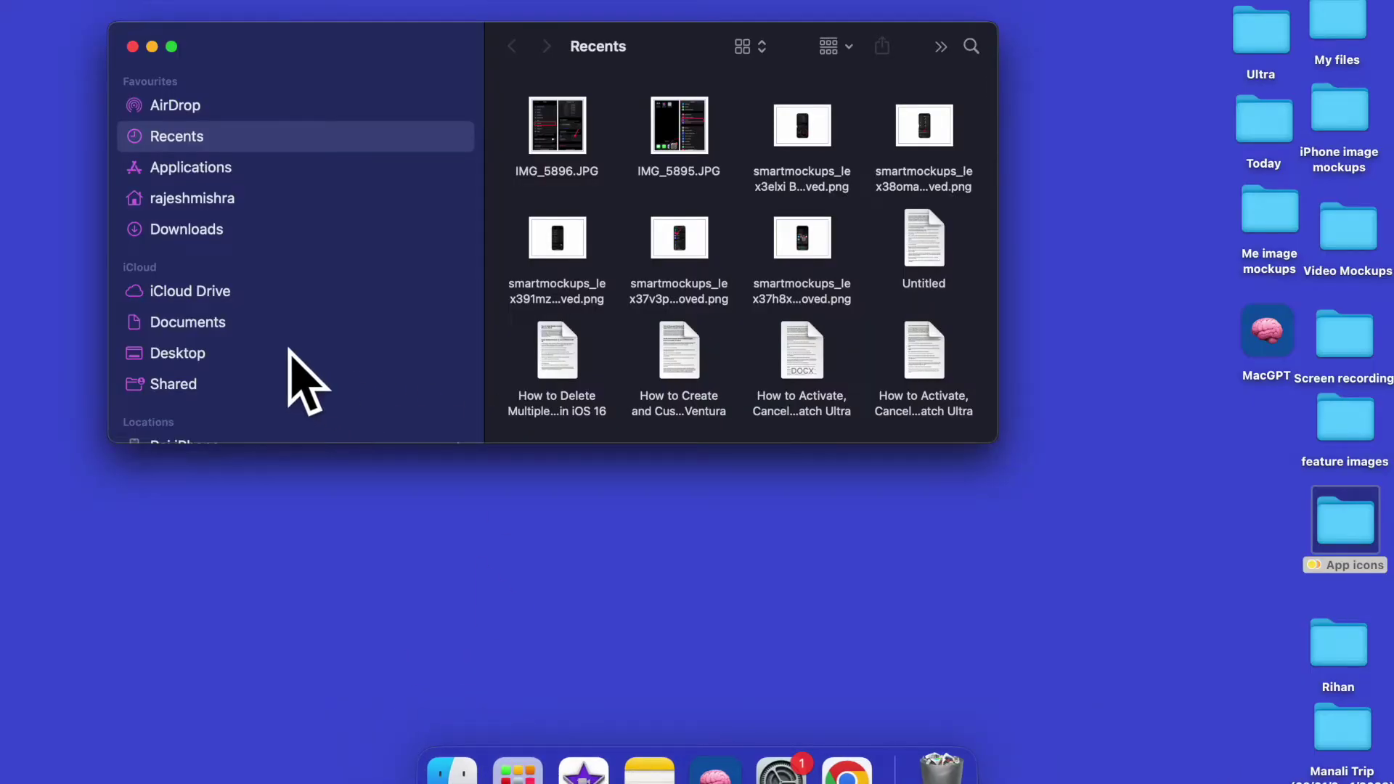
scroll(290, 350, down, 5)
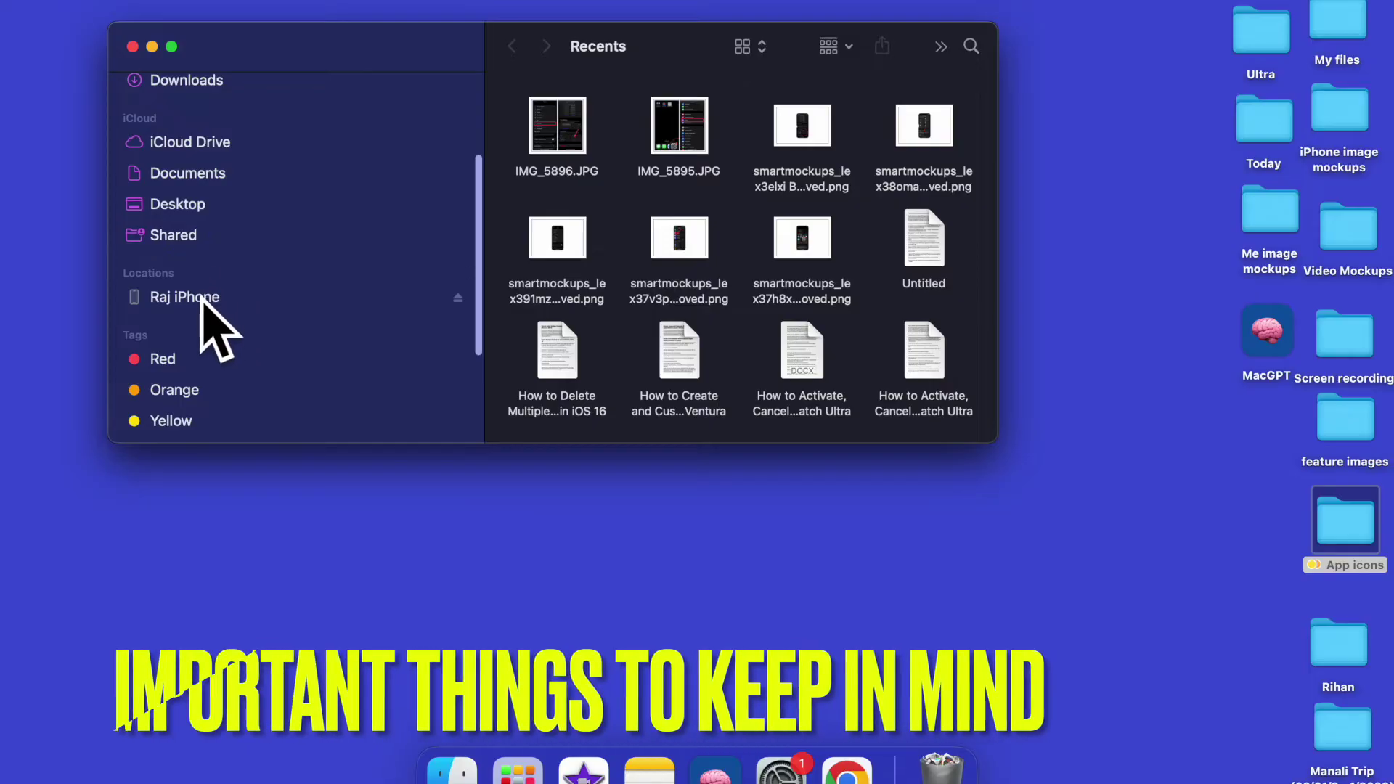
Select the iPhone under Locations to show its General page reporting iOS 16.4.
click(203, 299)
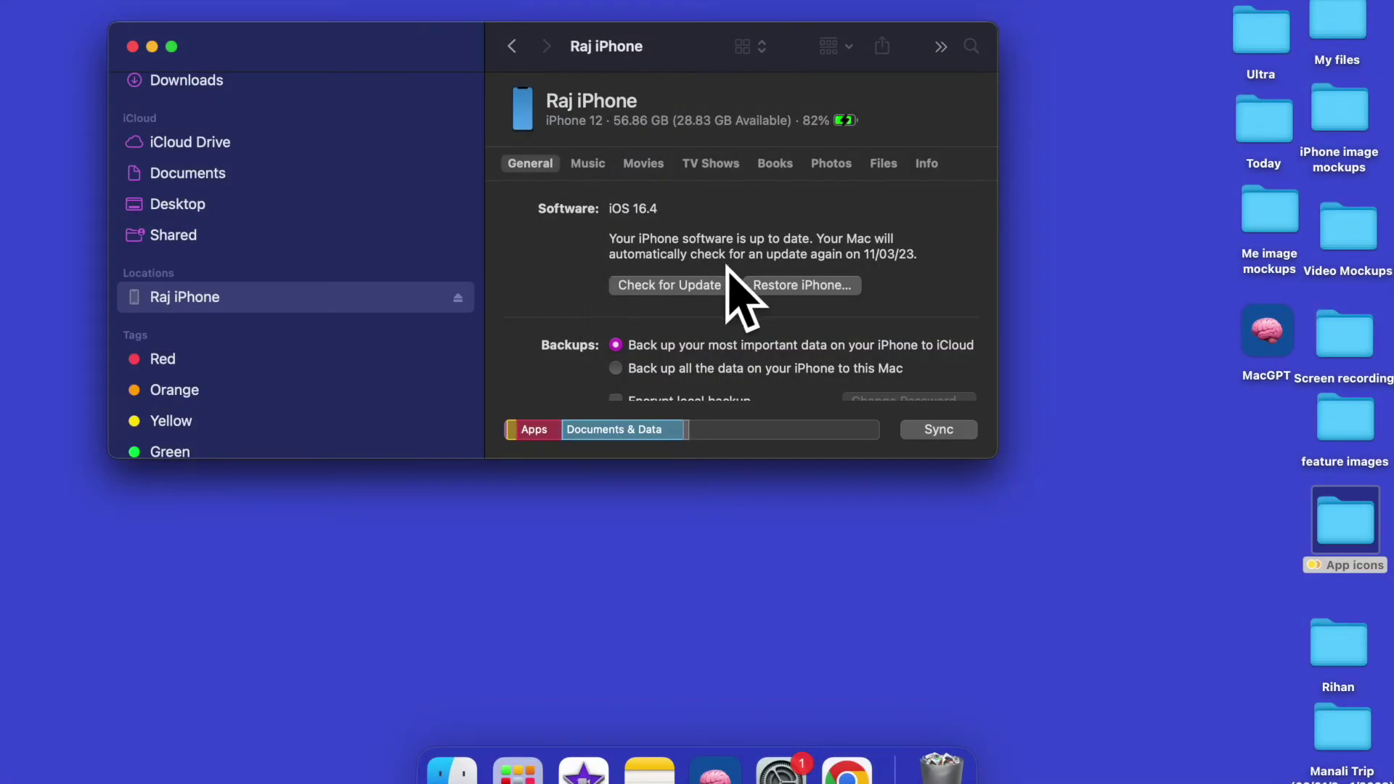
Scroll through the iPhone's General and Music panes, then switch to its Movies sync options.
scroll(757, 291, down, 5)
scroll(755, 266, down, 3)
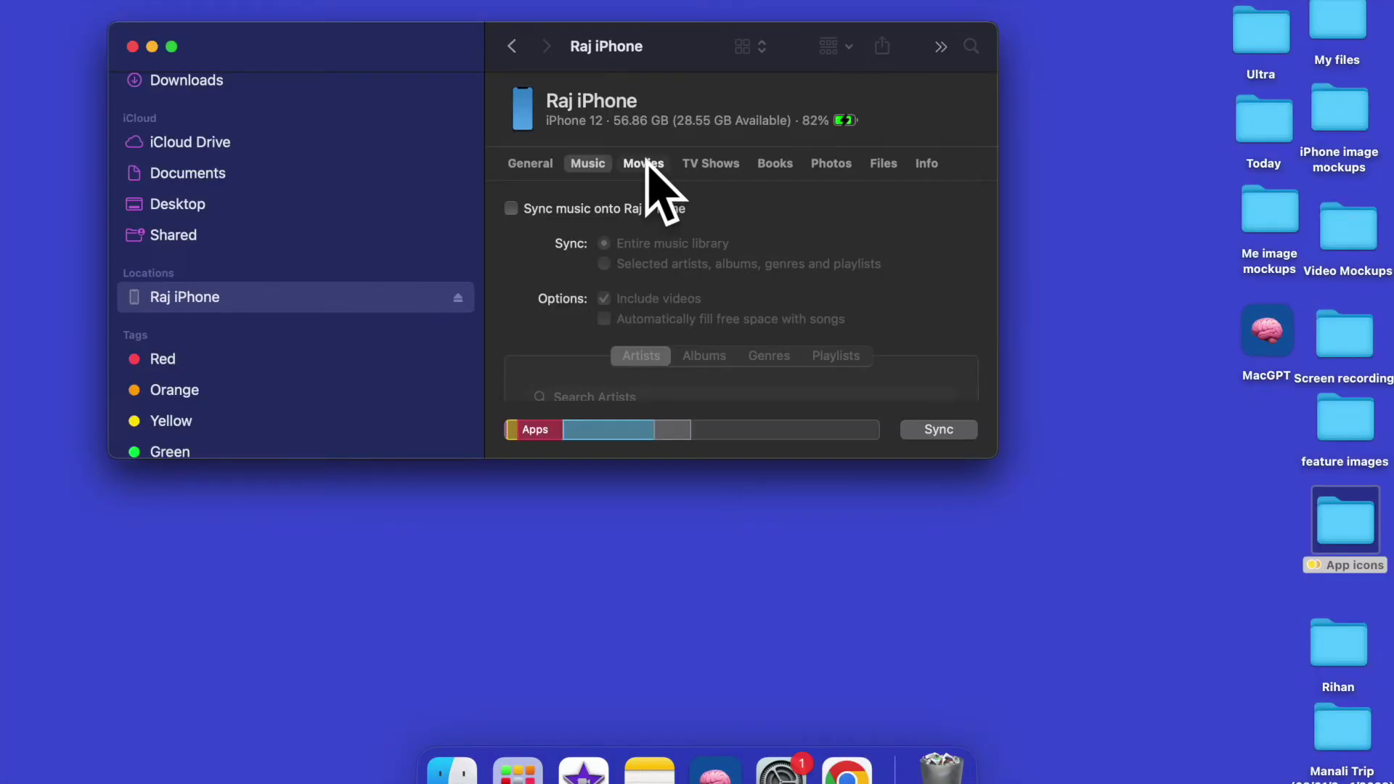
scroll(734, 267, down, 4)
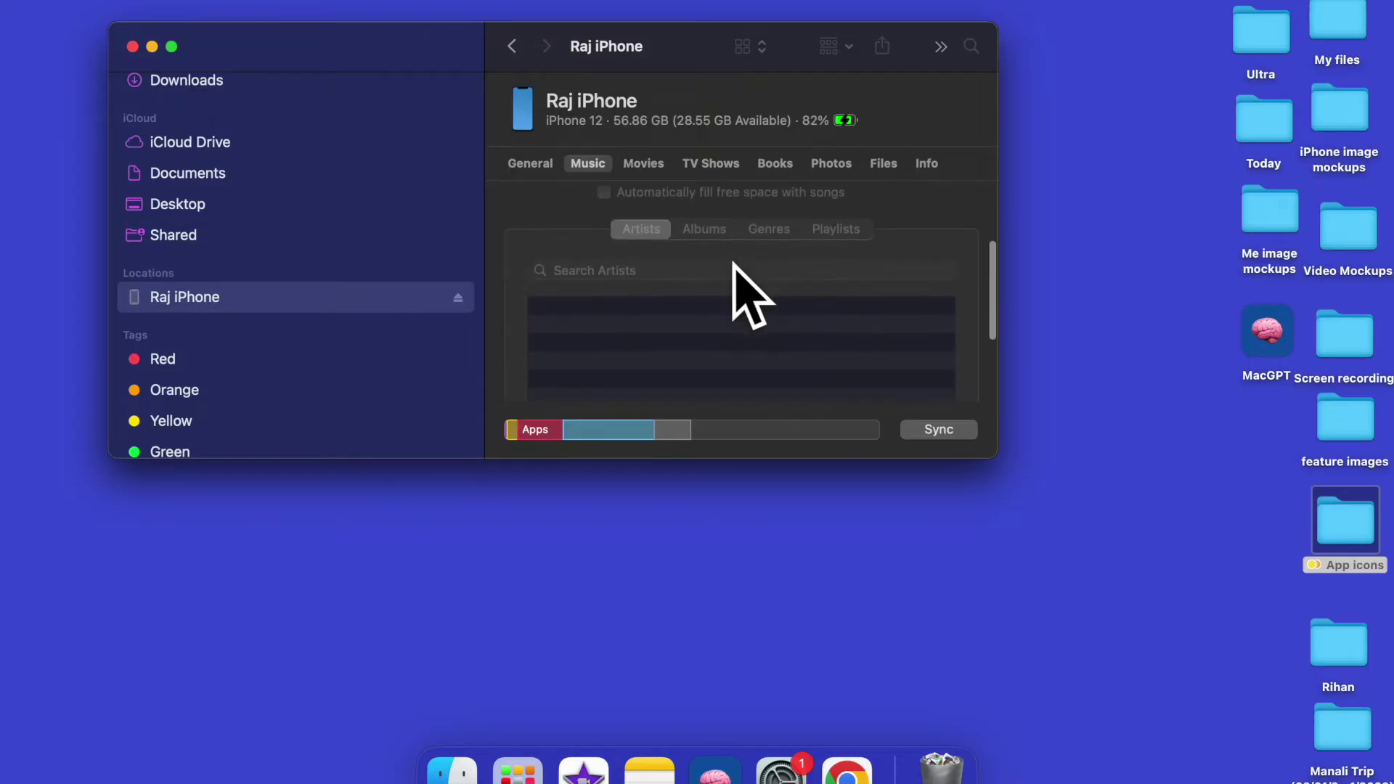
scroll(733, 266, down, 3)
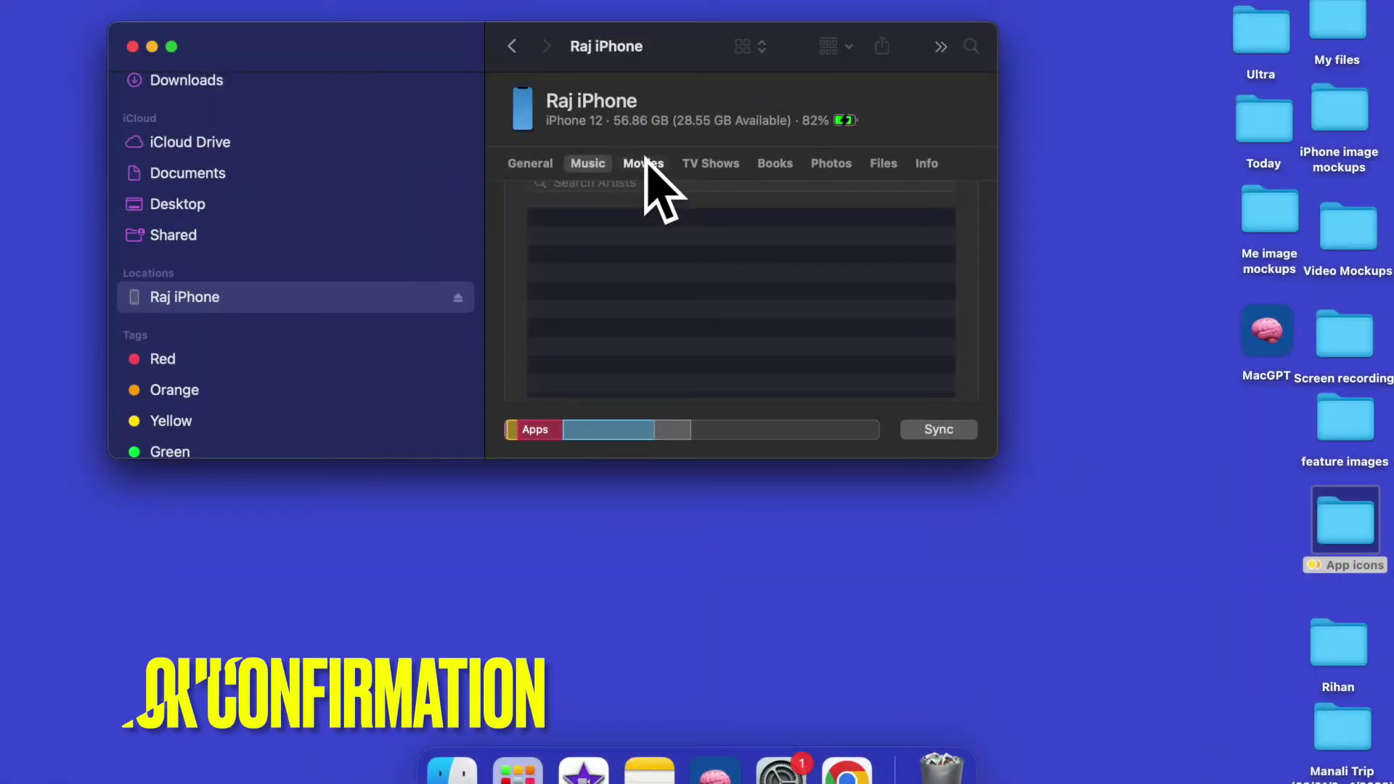
click(644, 164)
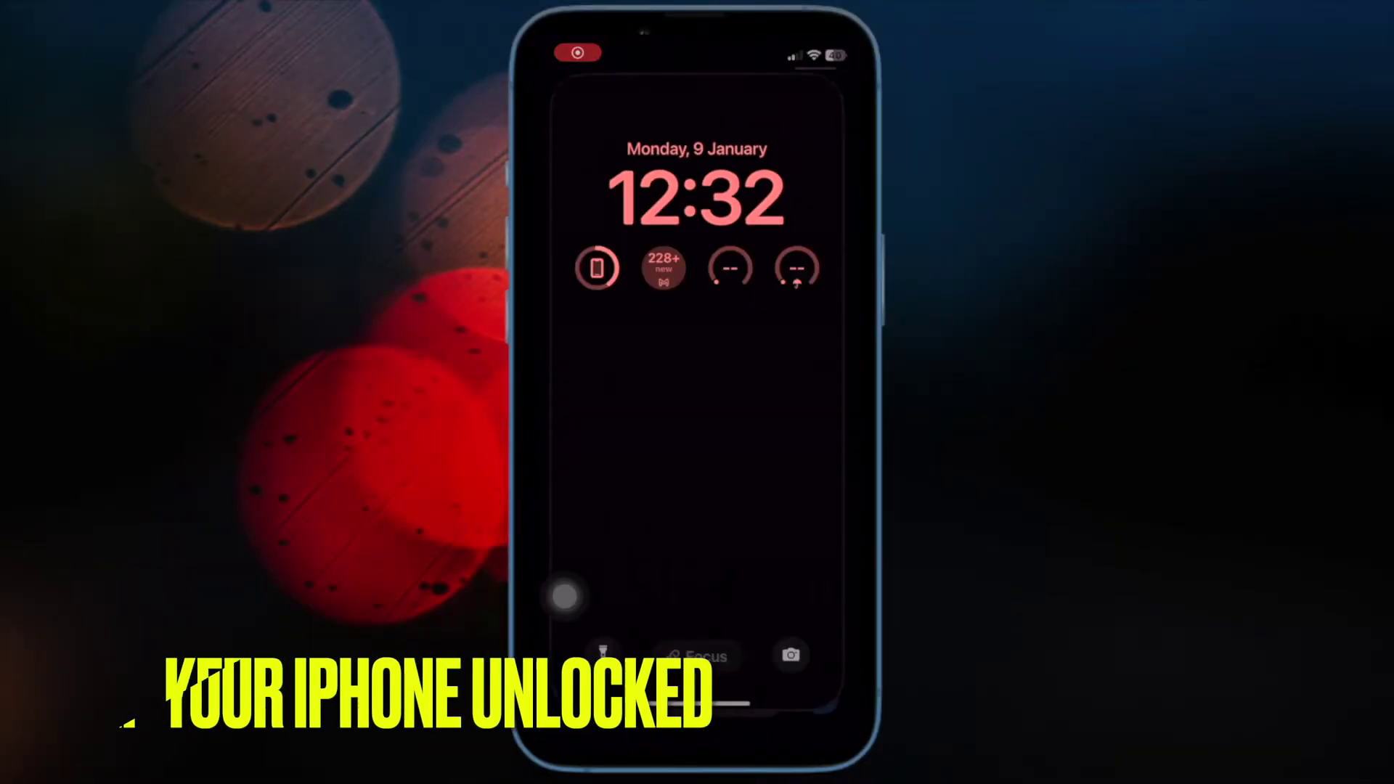
Start customizing the current lock screen and begin editing its widget row.
click(565, 597)
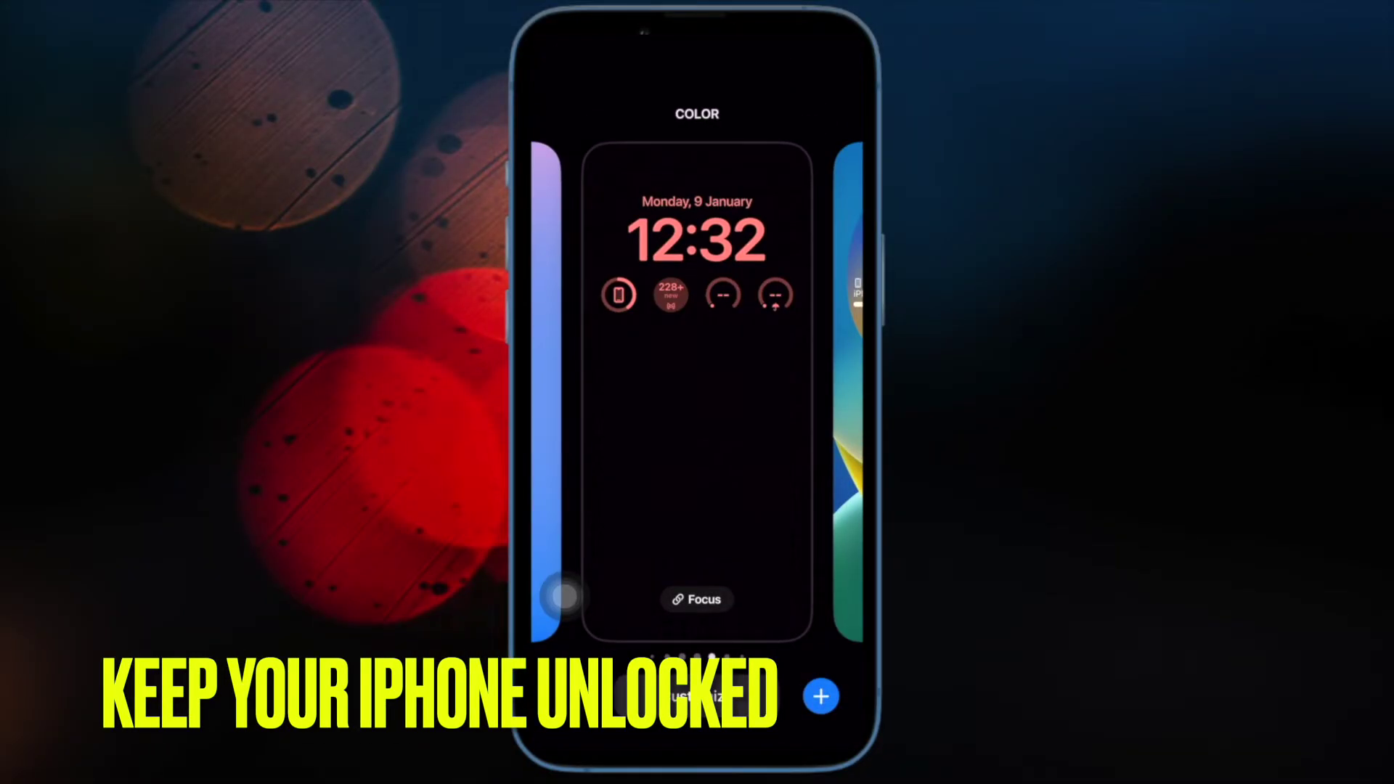
click(697, 696)
click(614, 392)
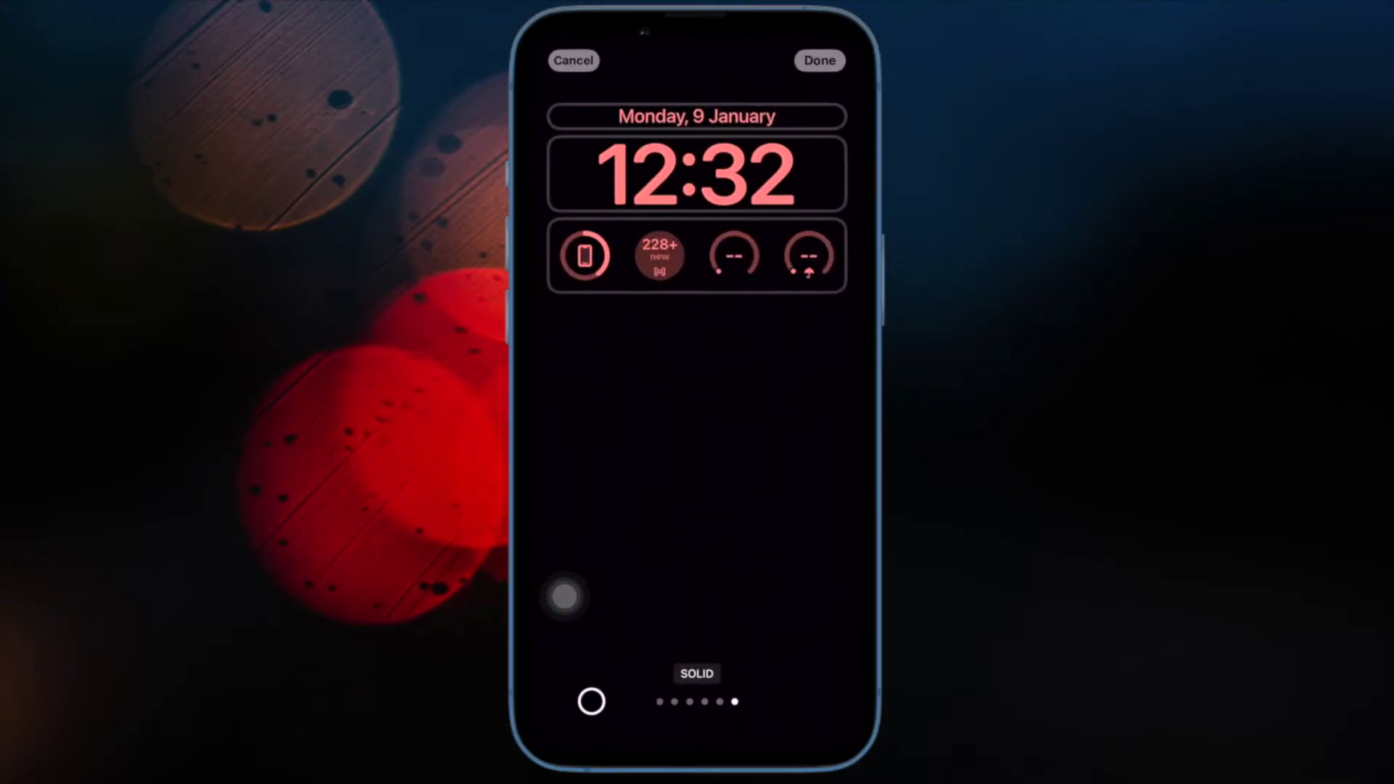
click(697, 255)
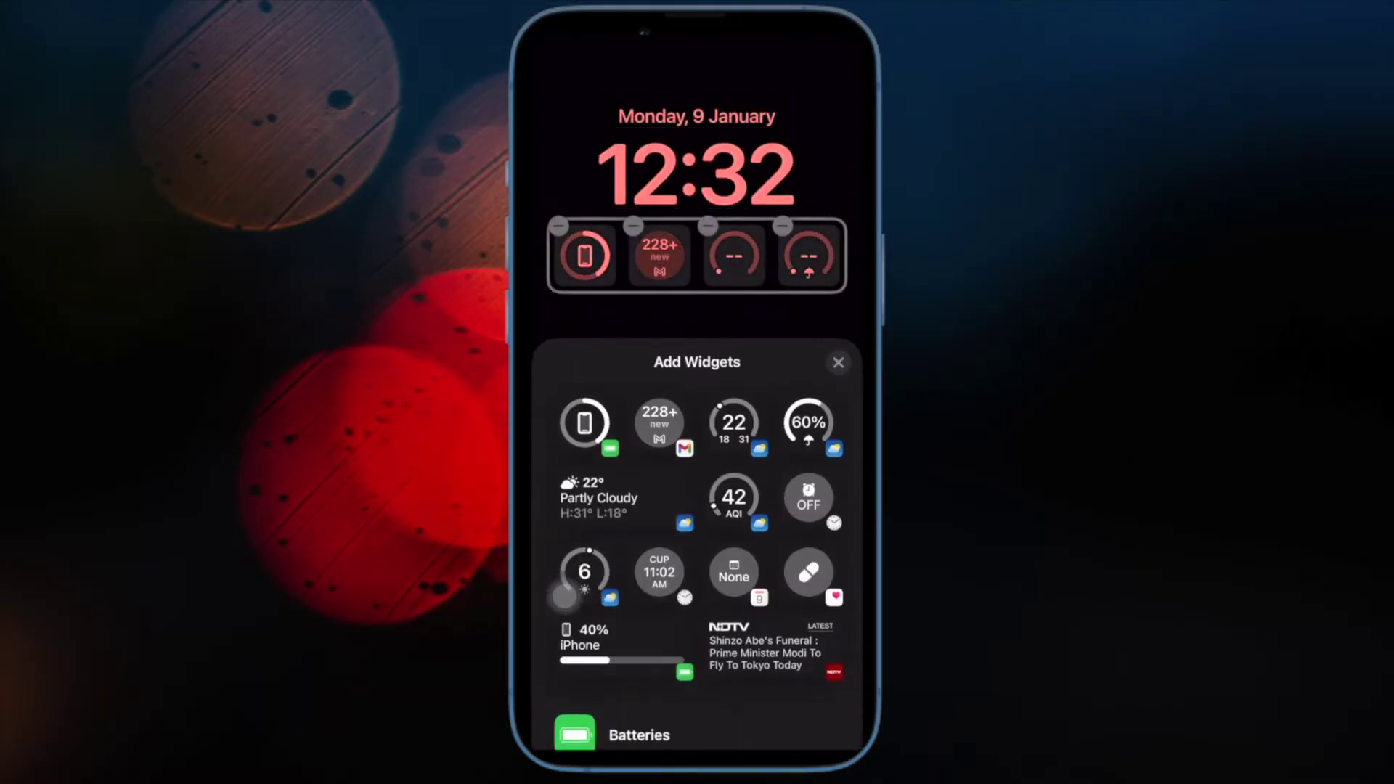
Remove the existing widgets and add the Gmail and battery widgets to the row.
click(745, 225)
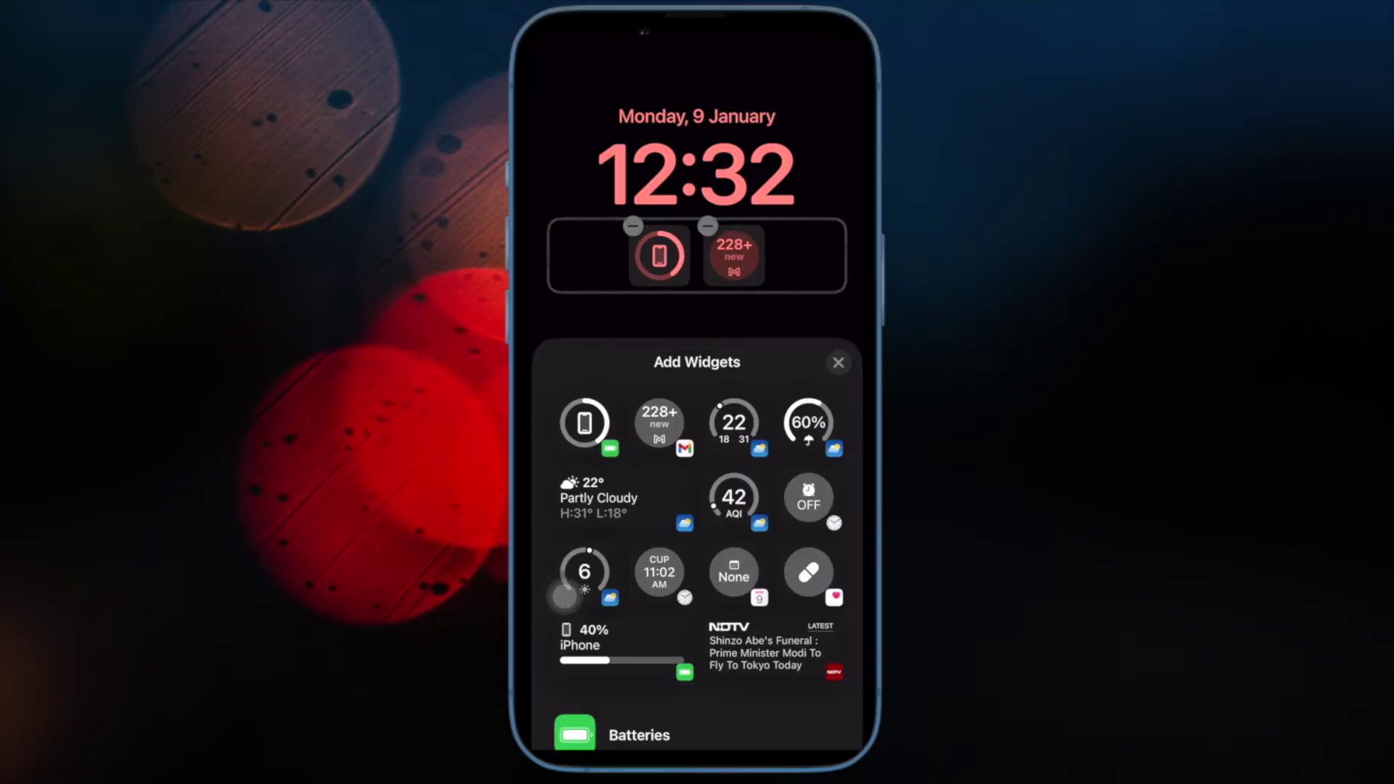
click(708, 226)
click(666, 225)
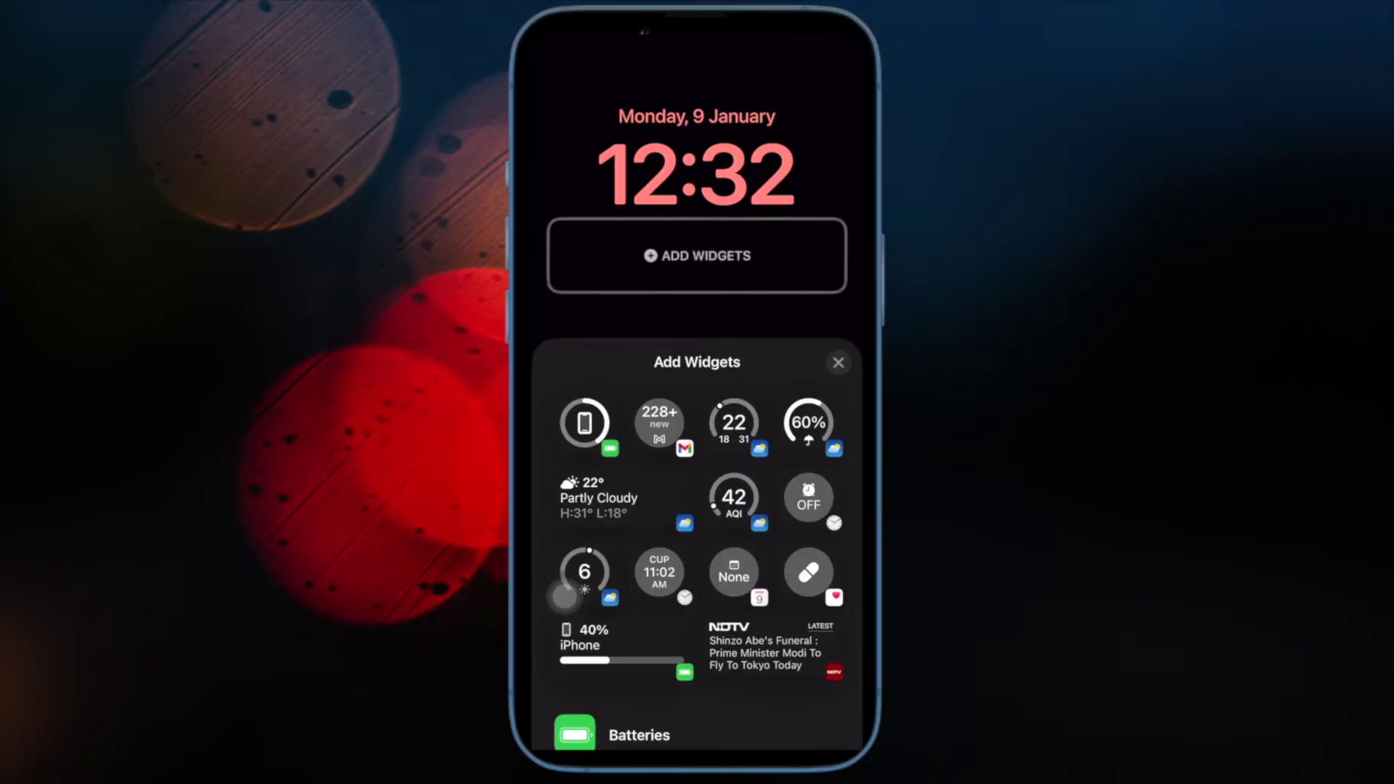
click(658, 423)
click(584, 424)
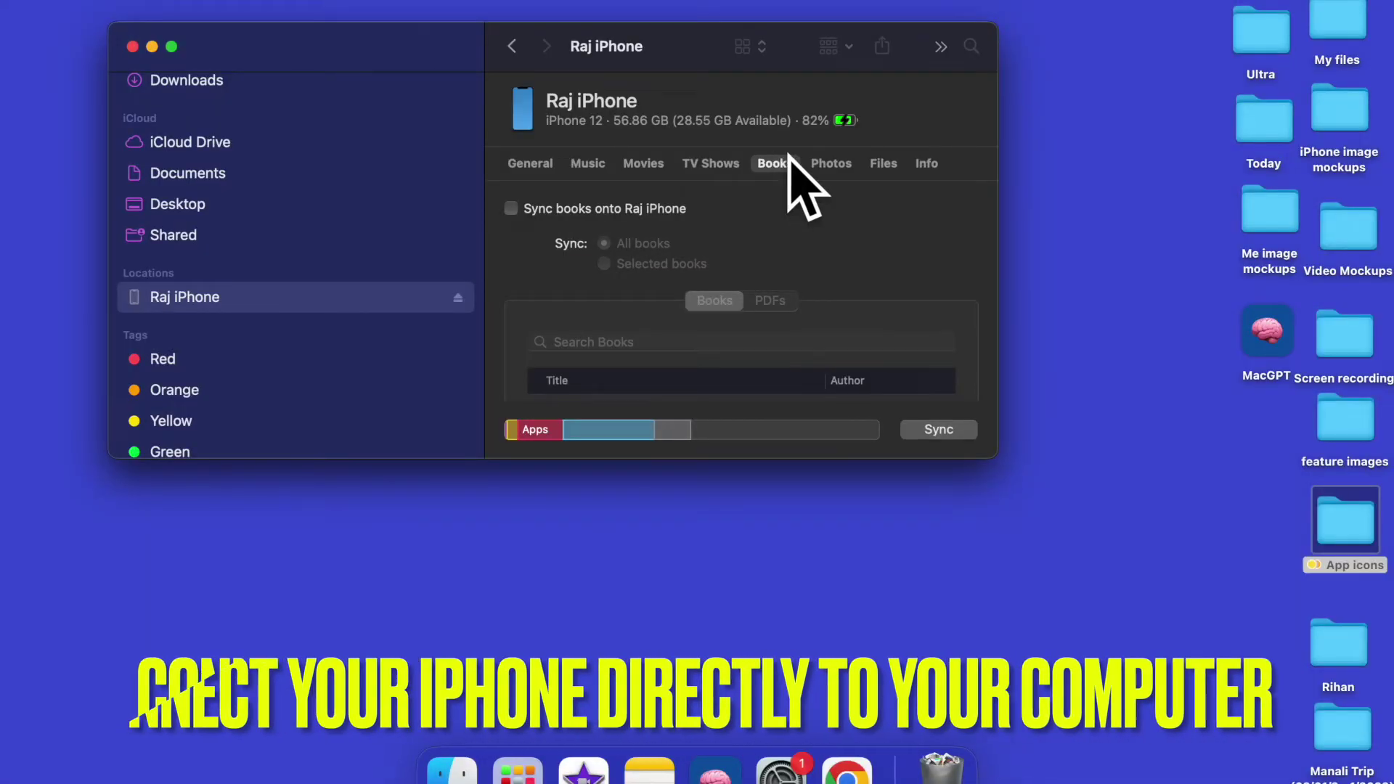
Browse the iPhone's Photos and Files tabs, return to General, then reposition and maximize the window.
click(832, 163)
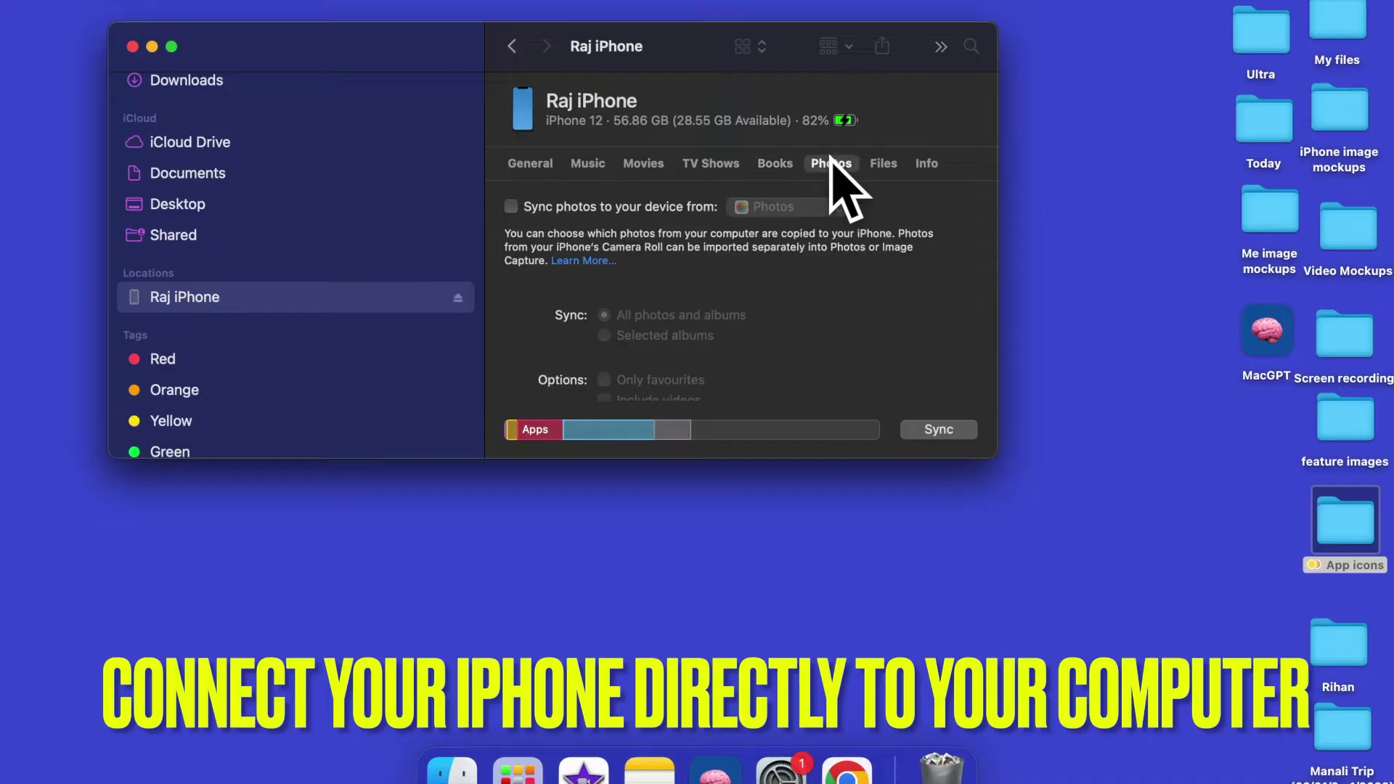
click(875, 164)
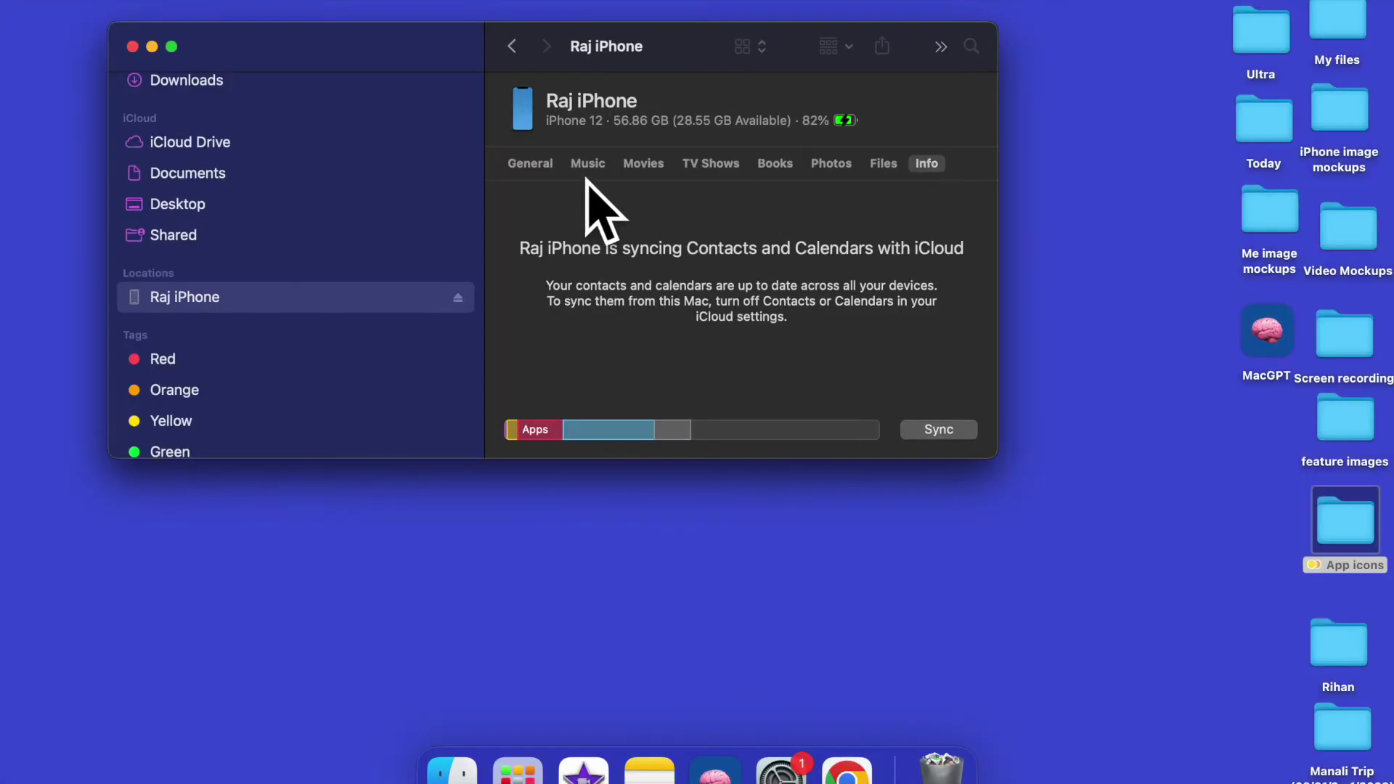
click(543, 164)
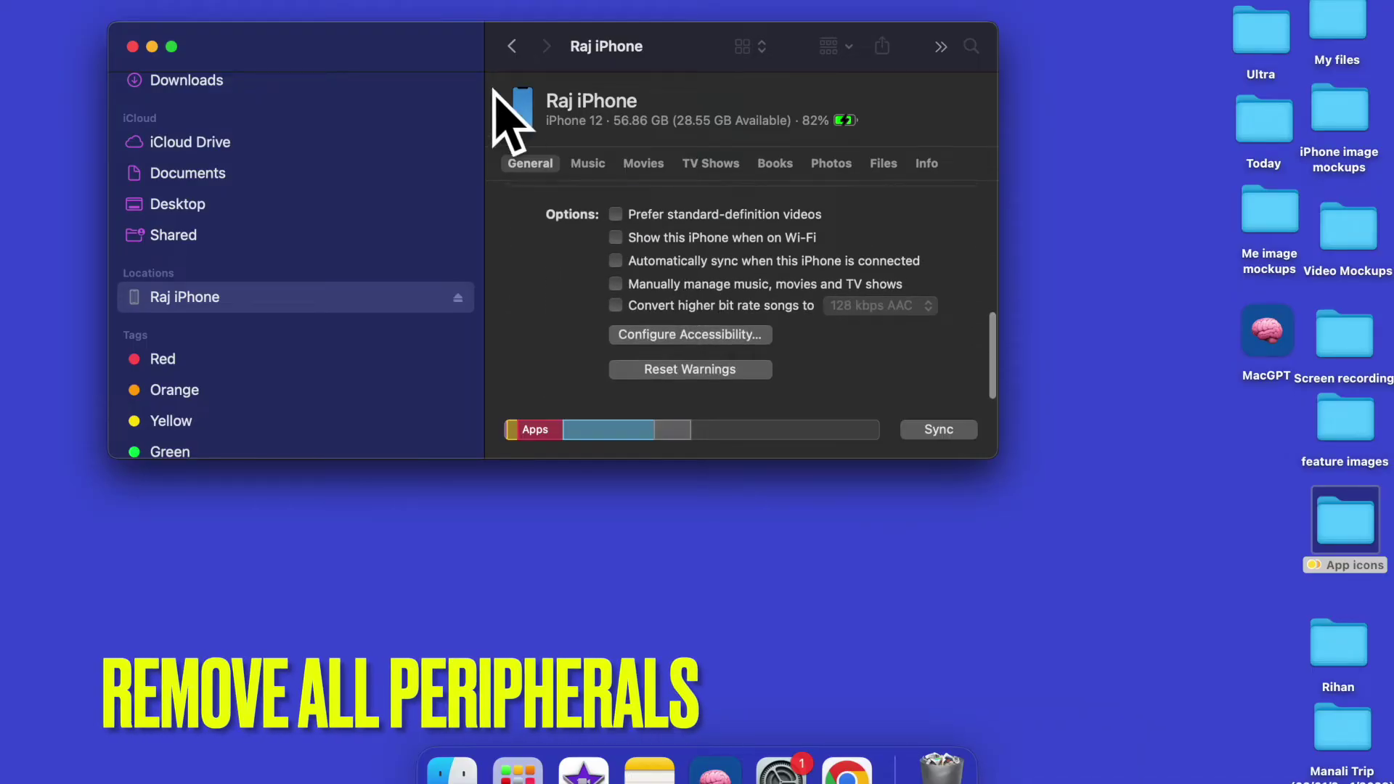
drag(436, 36, 575, 89)
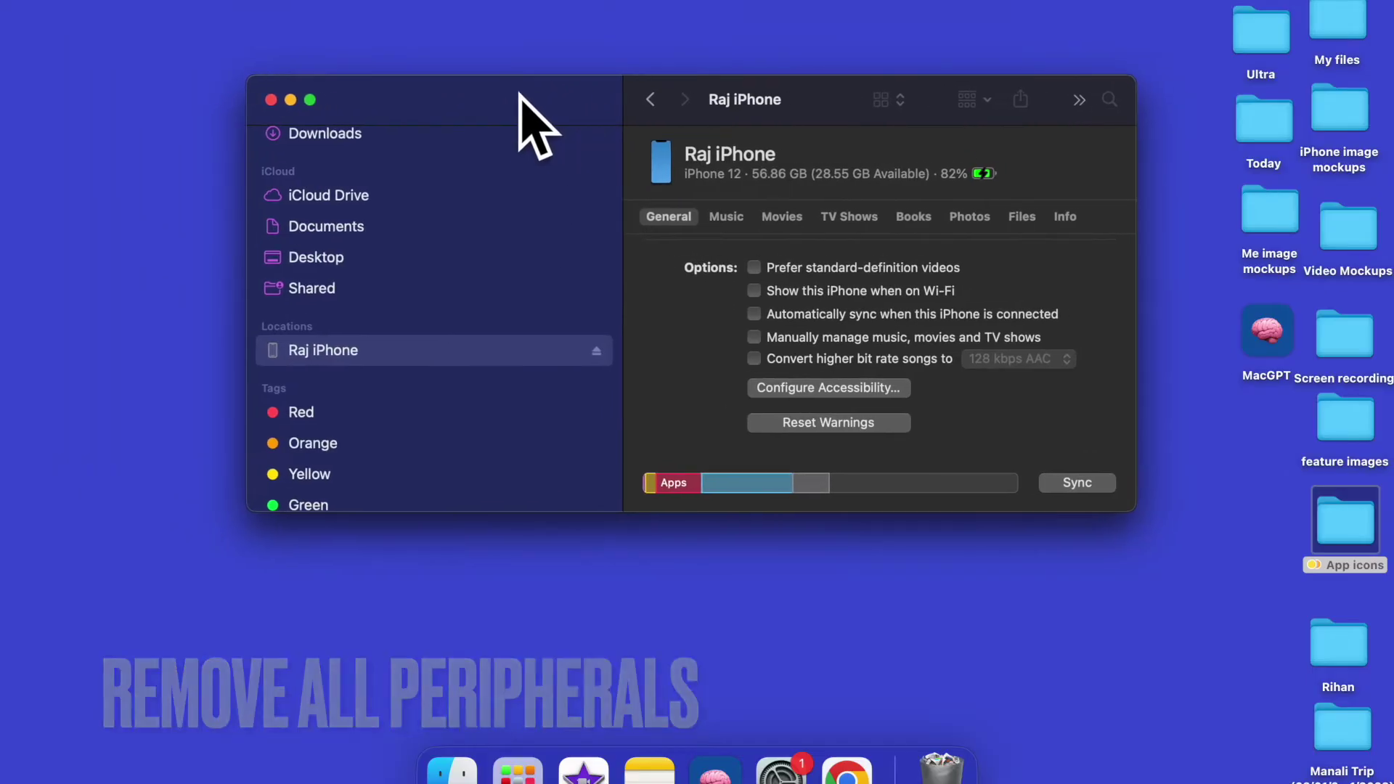
click(310, 99)
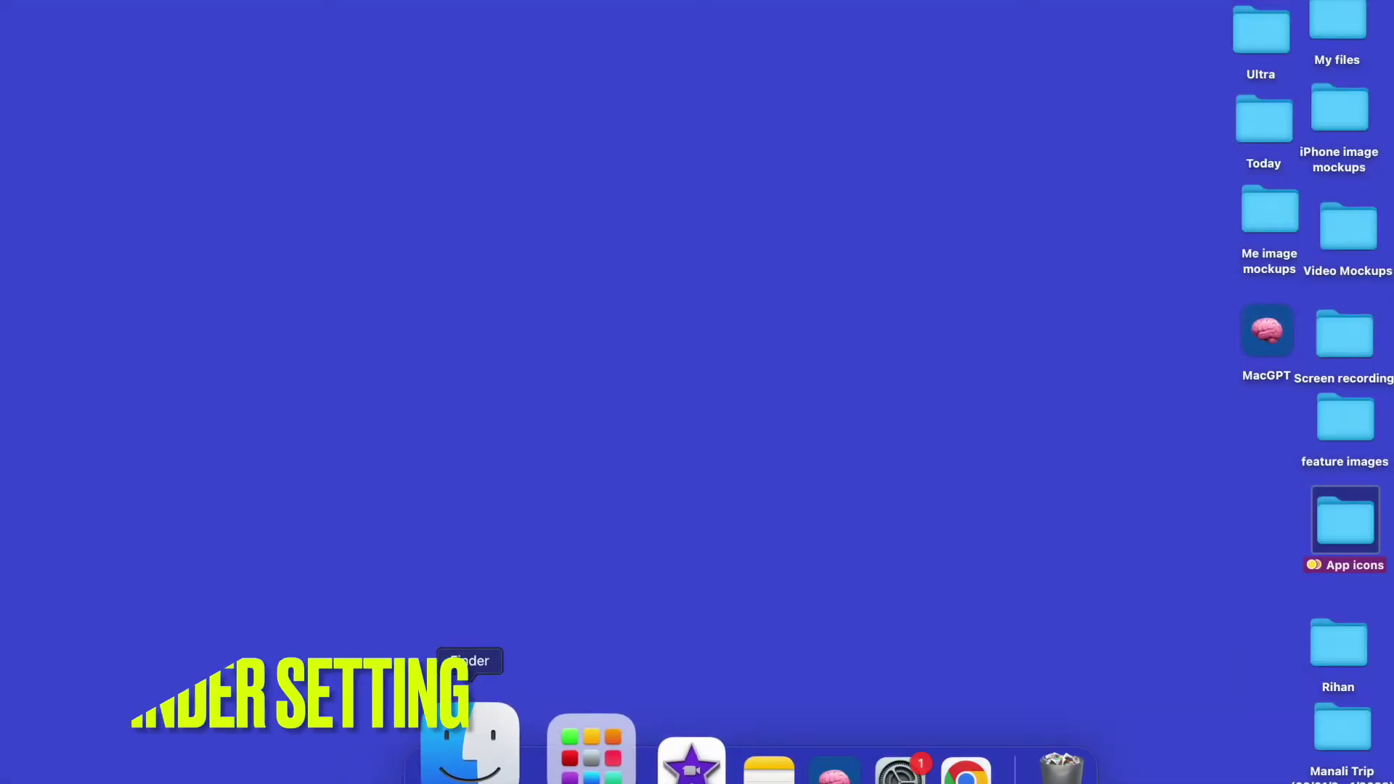
Open a new Finder window and enable CDs, DVDs and iOS Devices in Finder's Sidebar settings.
click(454, 766)
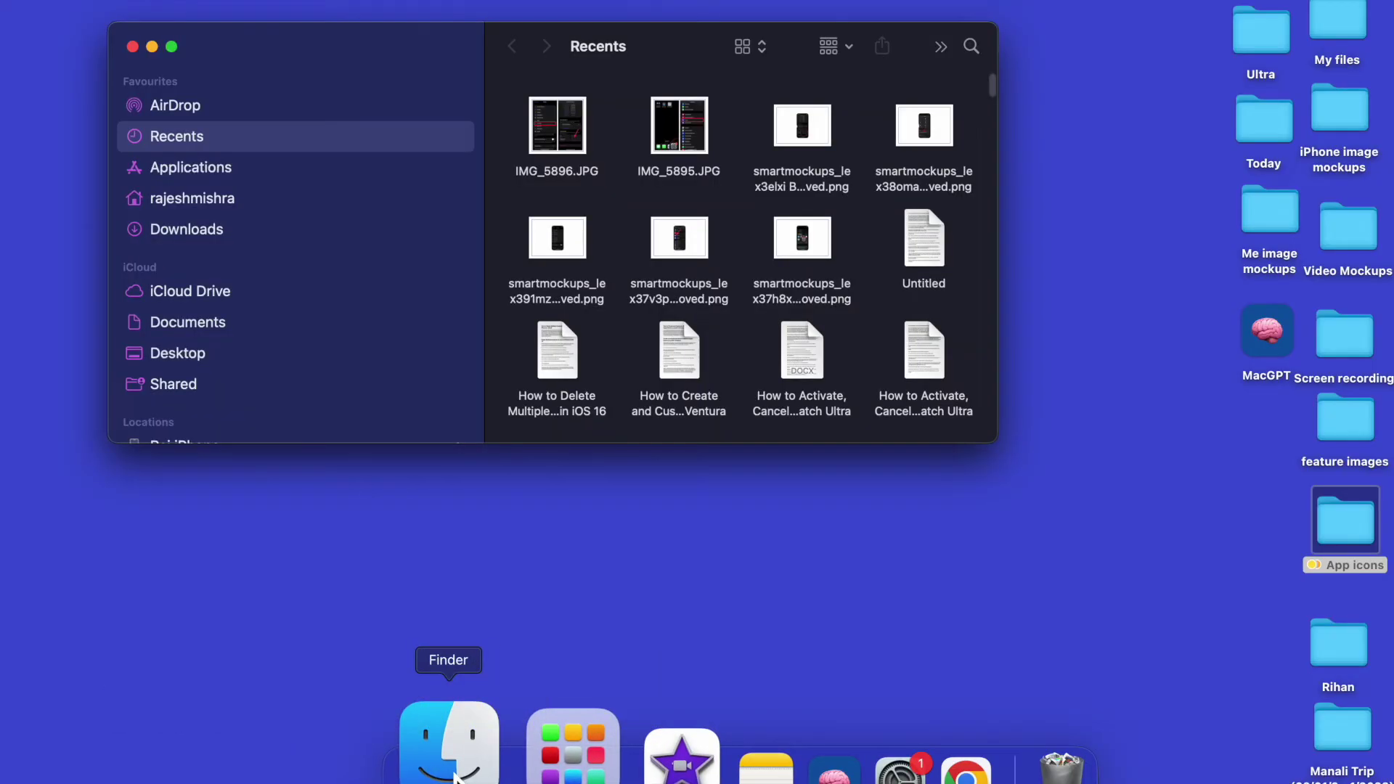
scroll(290, 350, down, 4)
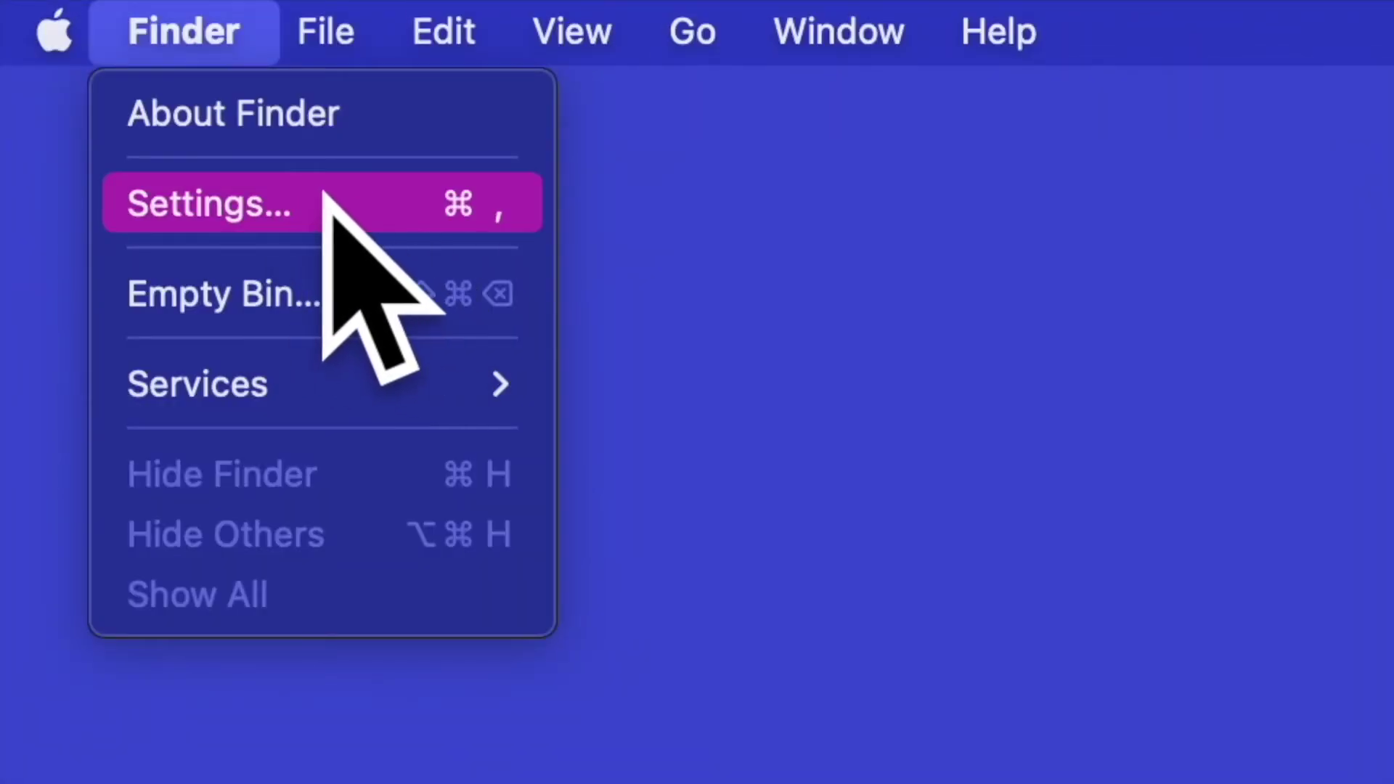
click(329, 218)
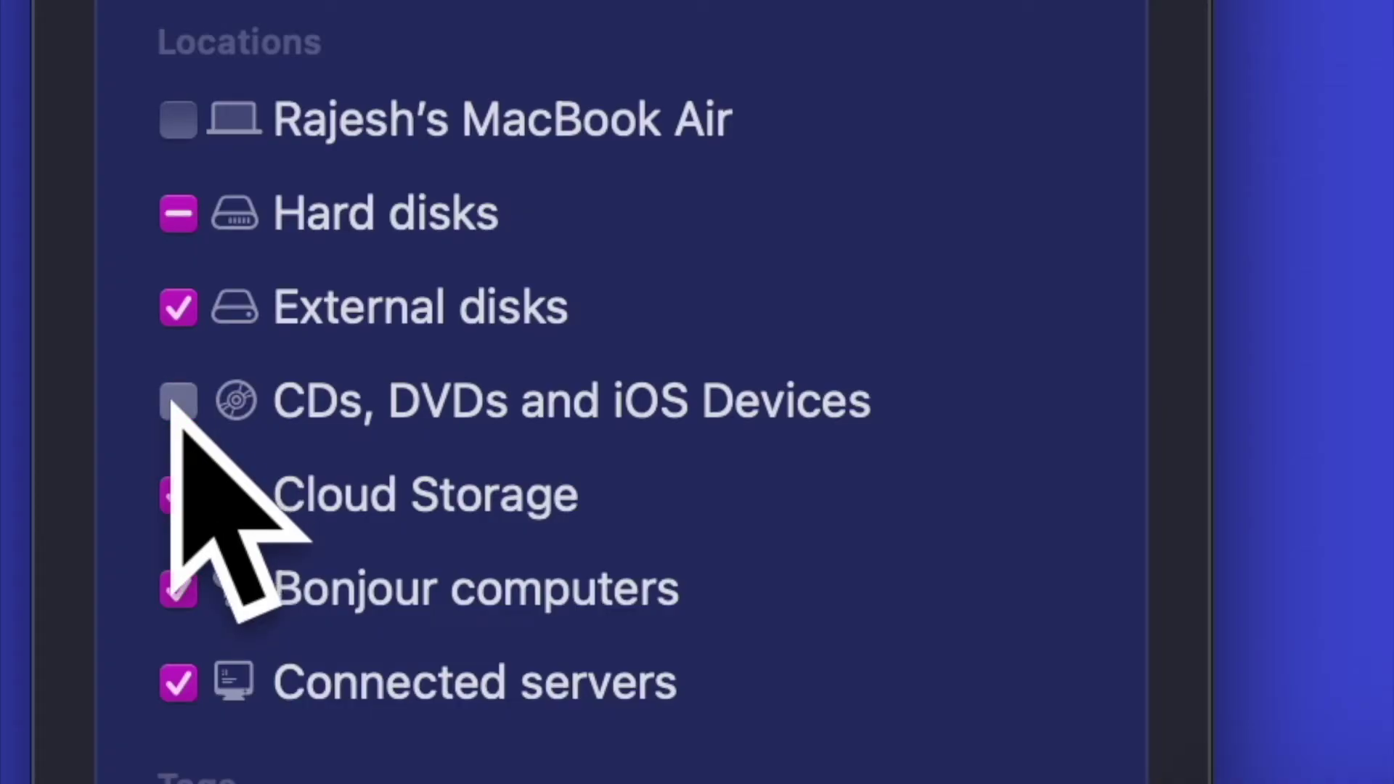
click(177, 406)
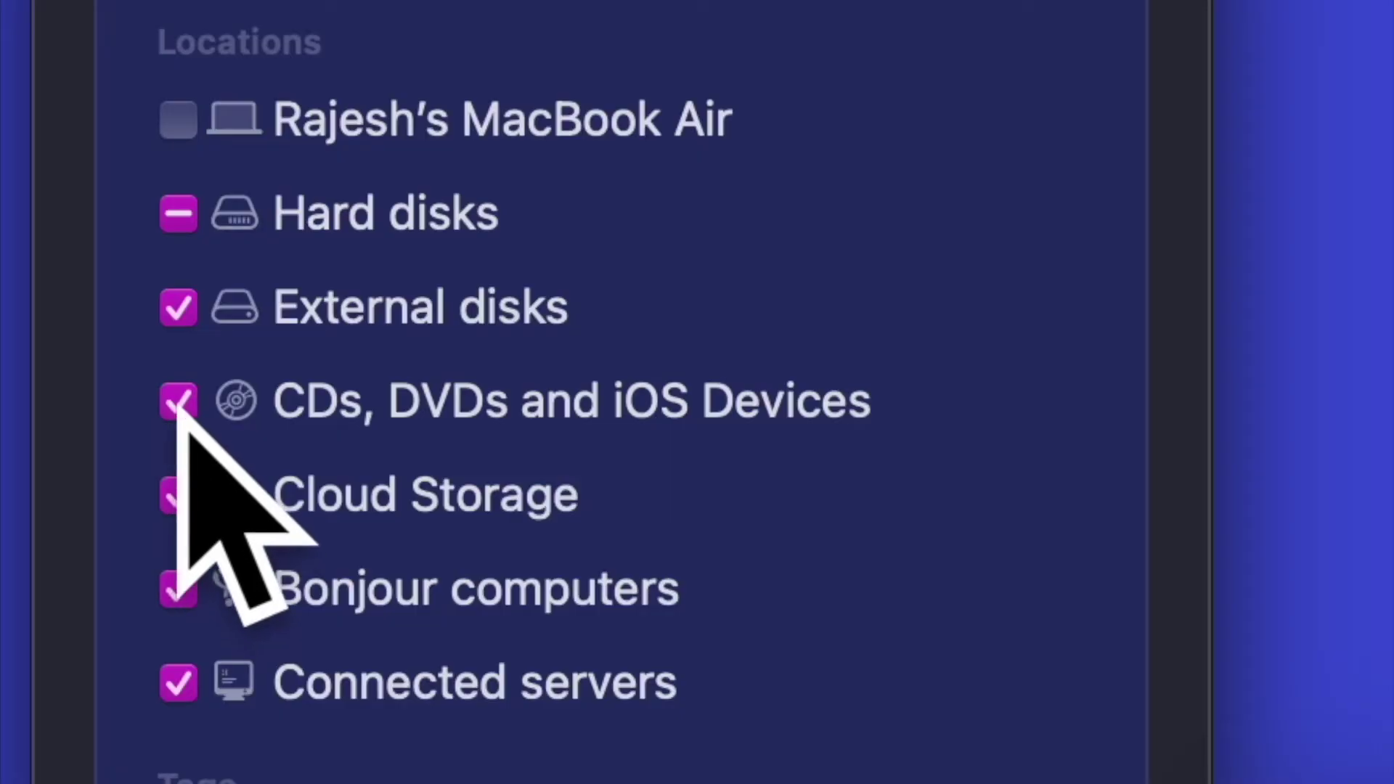
click(179, 417)
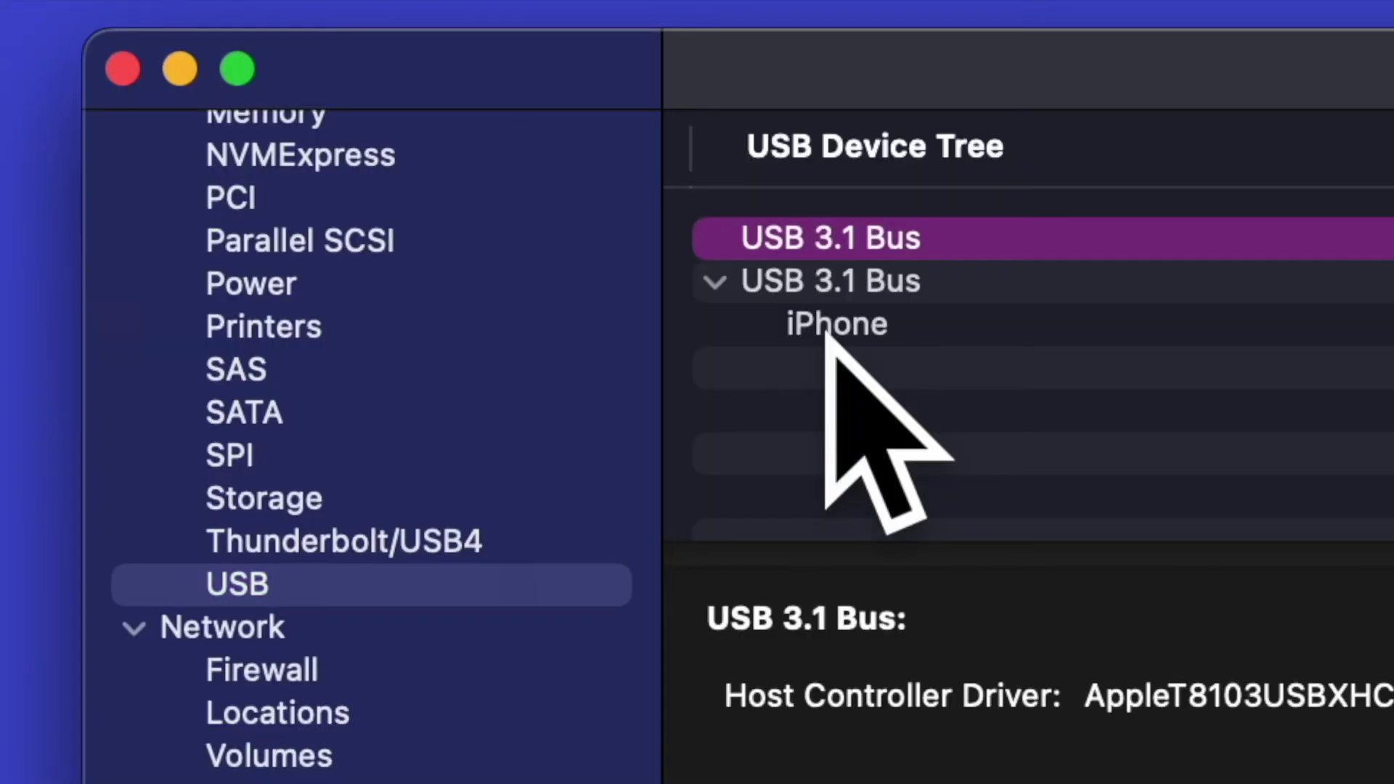
Select the iPhone in System Information's USB Device Tree to view its USB details.
click(862, 330)
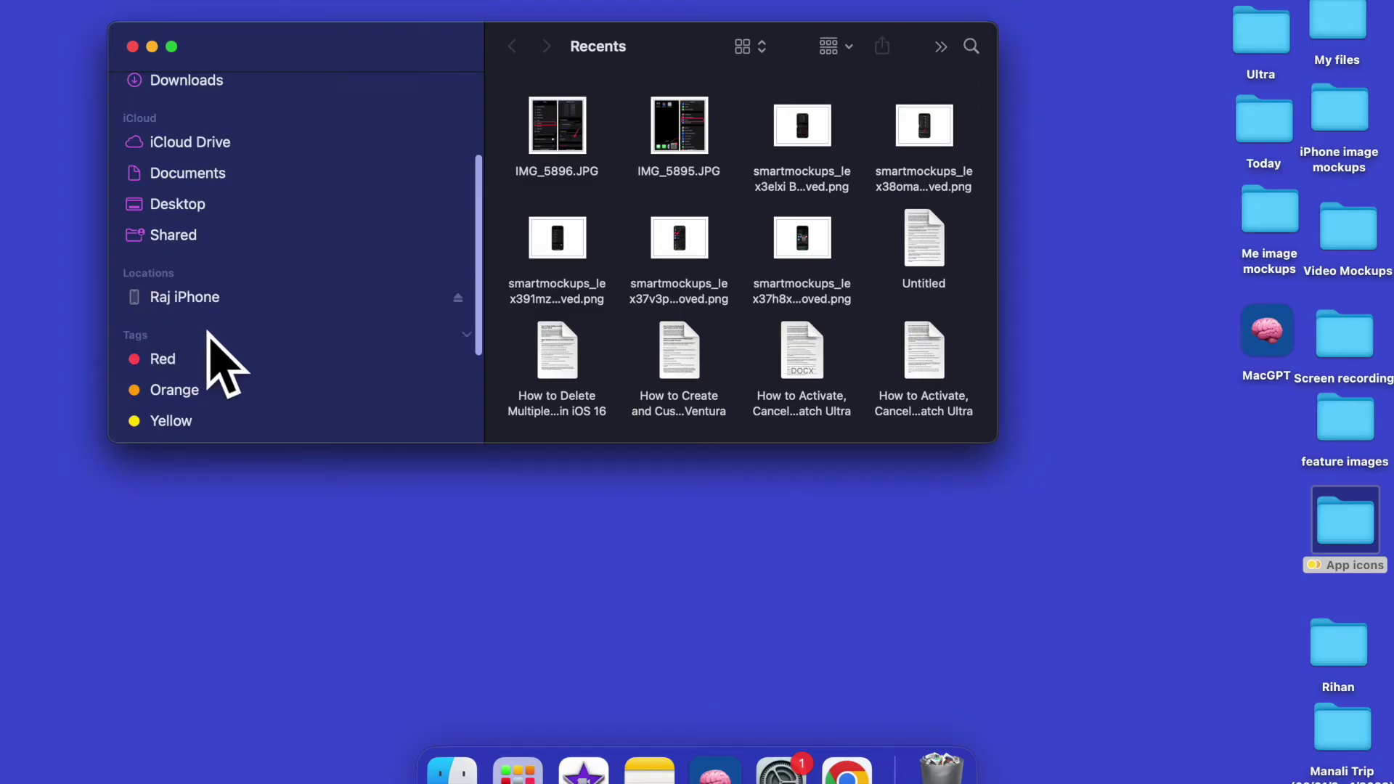
Open the iPhone's page, then relaunch Finder from the Force Quit Applications window.
click(210, 305)
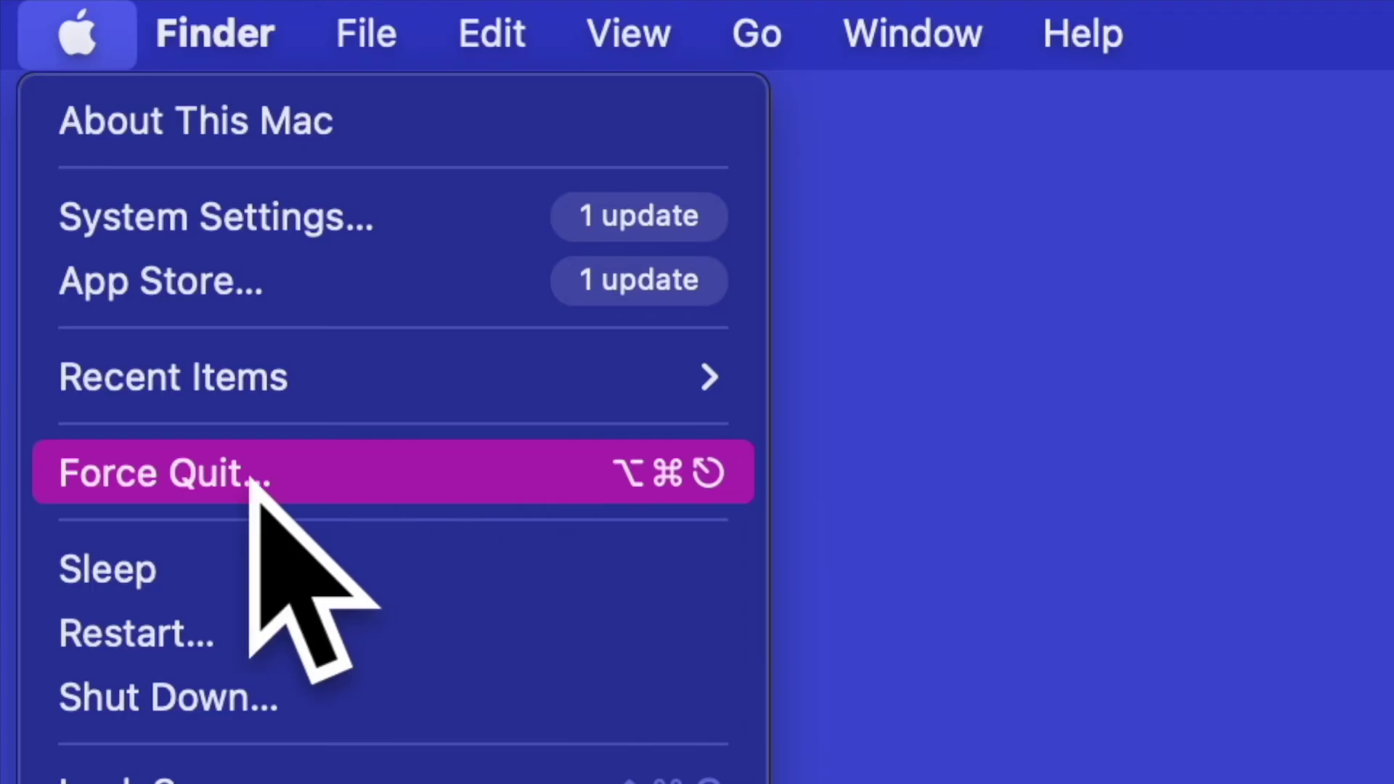
click(225, 465)
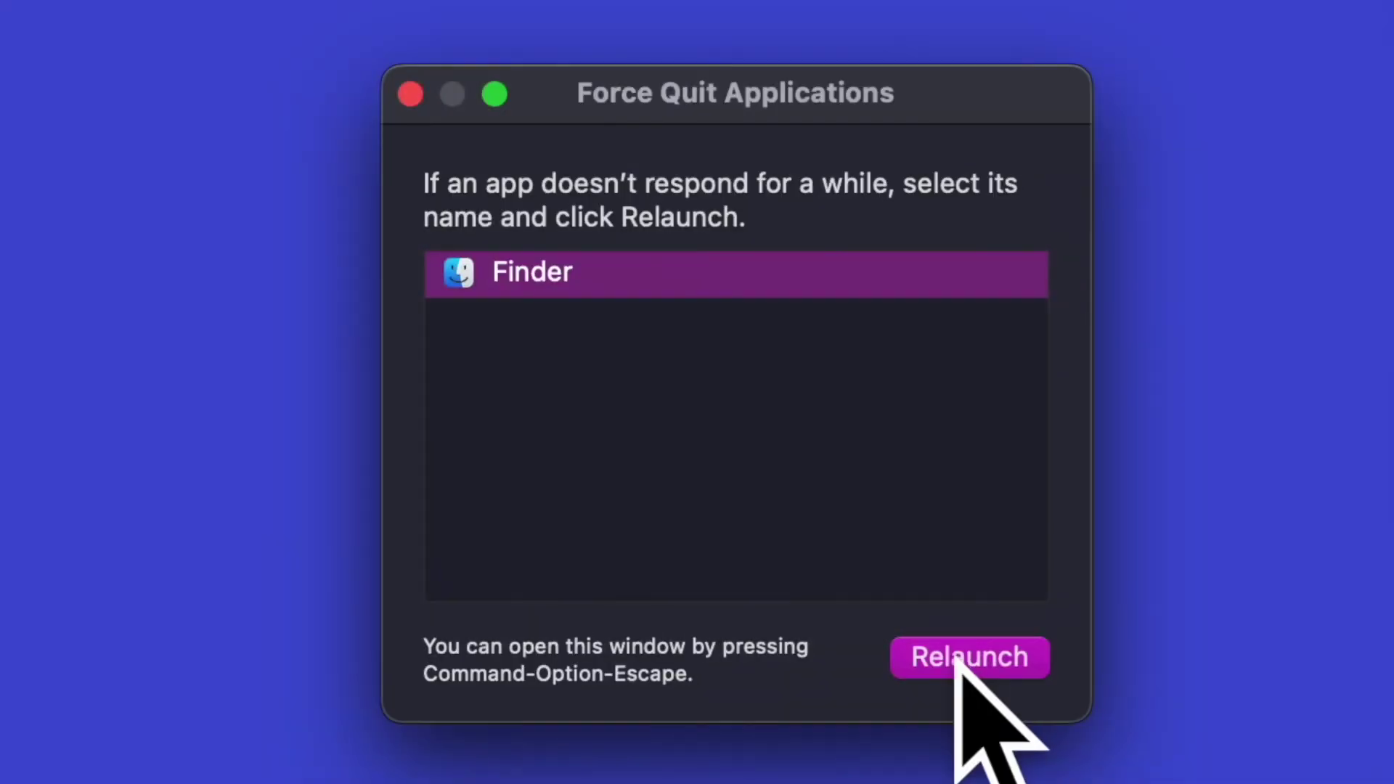
click(953, 653)
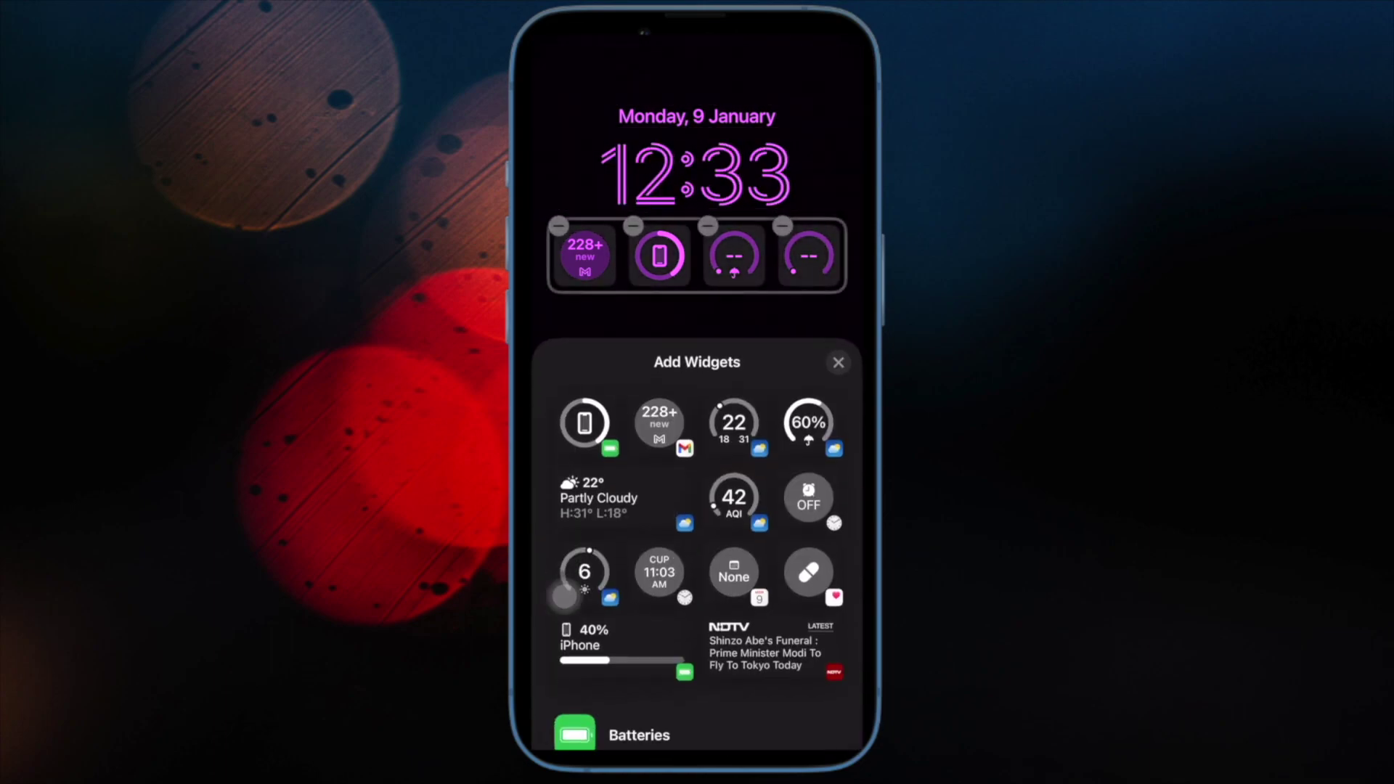
Scroll the Add Widgets sheet to the app list with Batteries, Calendar, Clock and Gmail.
scroll(697, 552, down, 5)
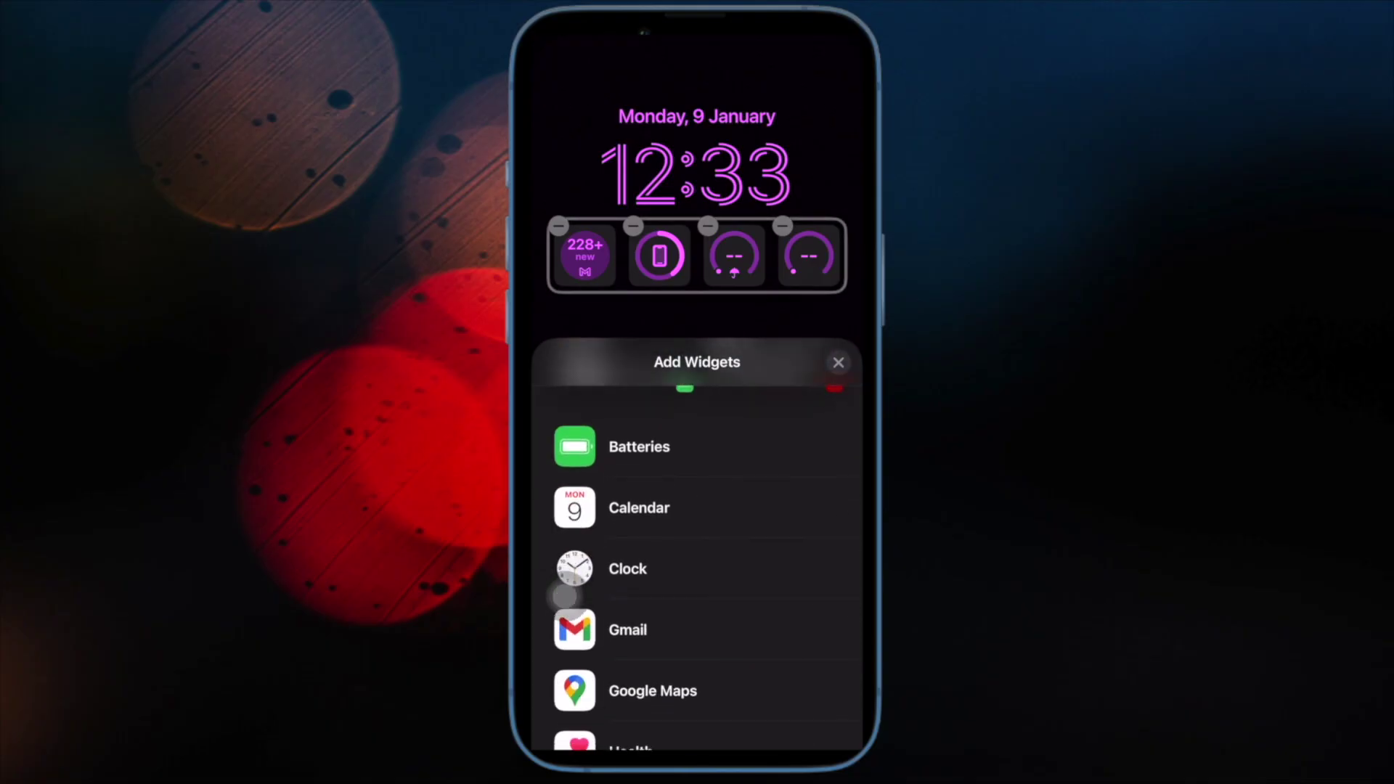